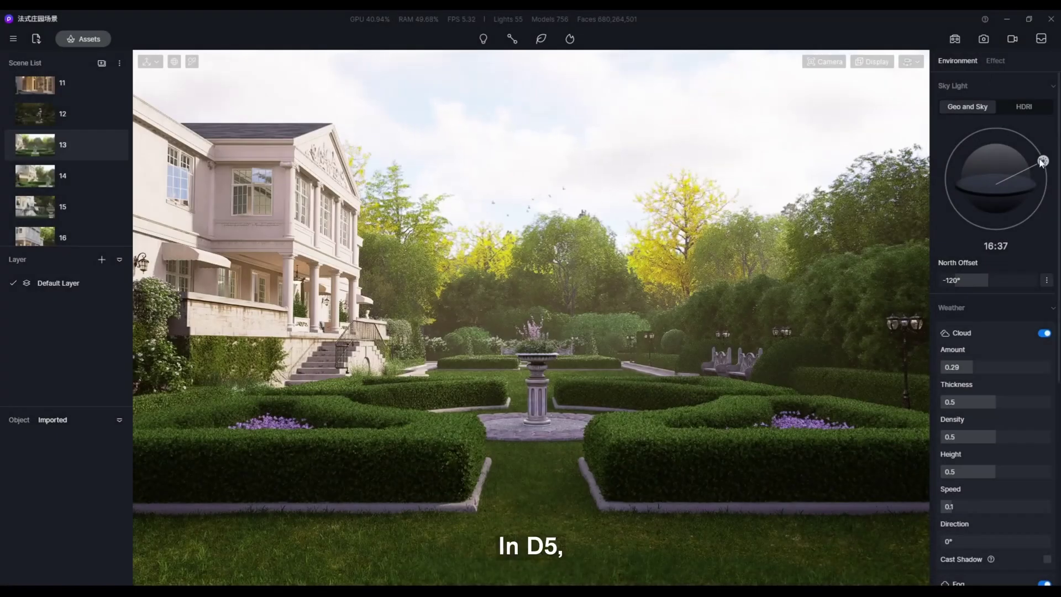
# Drag the north offset to 74° to relight the garden
pyautogui.moveTo(959, 282); pyautogui.dragTo(1001, 283)
pyautogui.scroll(-2, 989, 298)
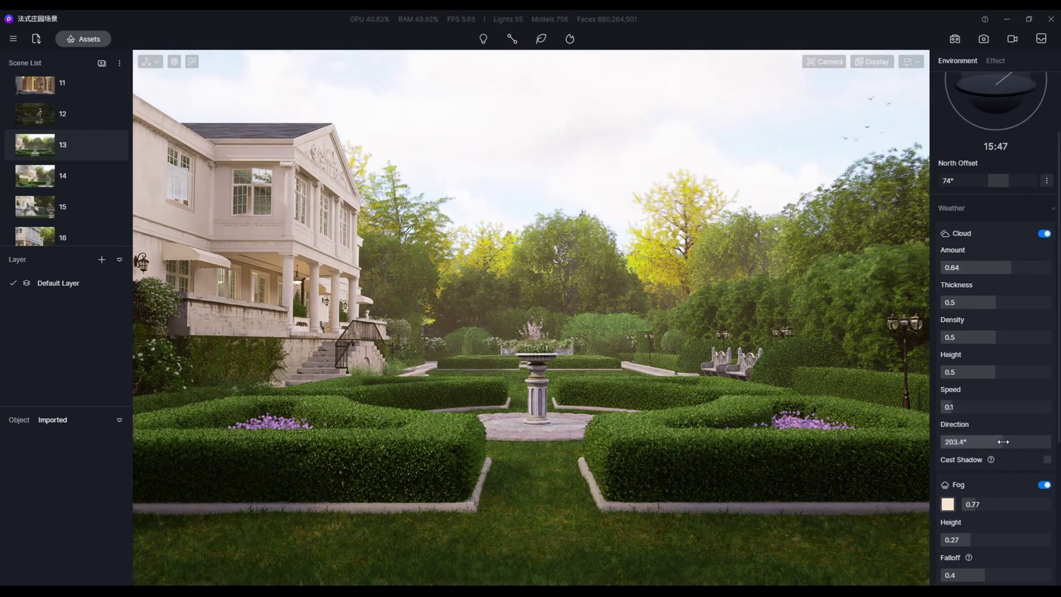
pyautogui.scroll(-3, 1003, 441)
pyautogui.scroll(2, 1032, 414)
# Toggle the fog off and back on, then switch the wind off
pyautogui.click(1043, 426)
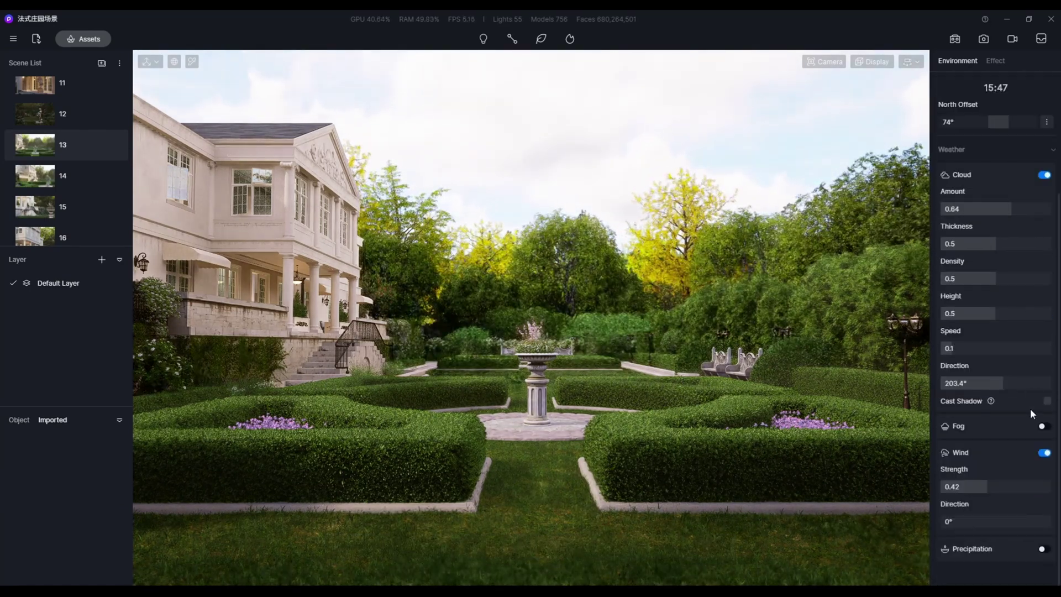
pyautogui.click(1043, 426)
pyautogui.scroll(-4, 1039, 420)
pyautogui.scroll(1, 1042, 497)
pyautogui.click(1042, 522)
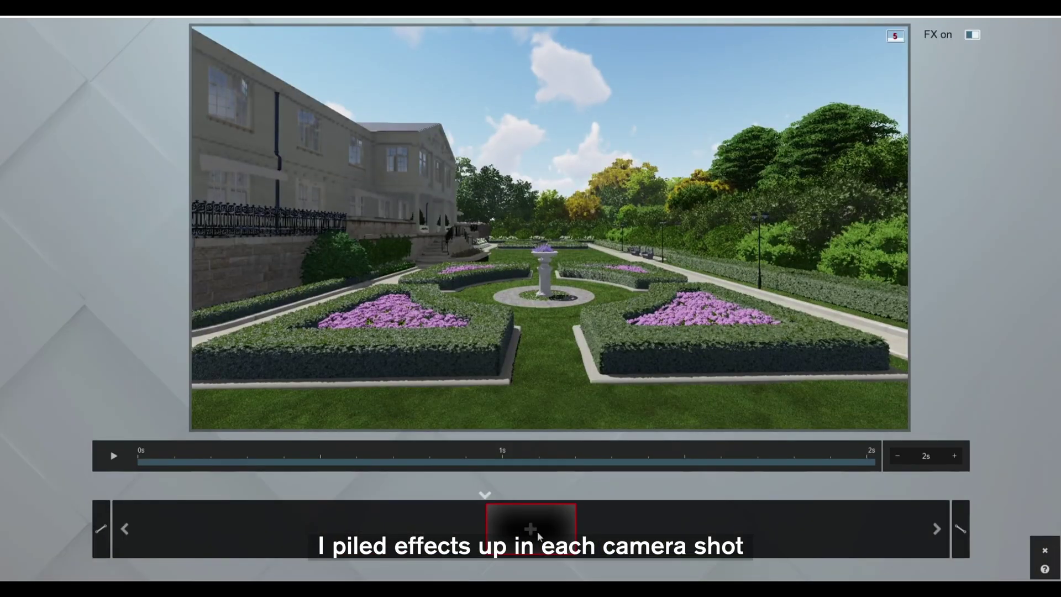
# Record a two-keyframe camera clip and add the 2-Point Perspective effect
pyautogui.click(533, 529)
pyautogui.click(531, 528)
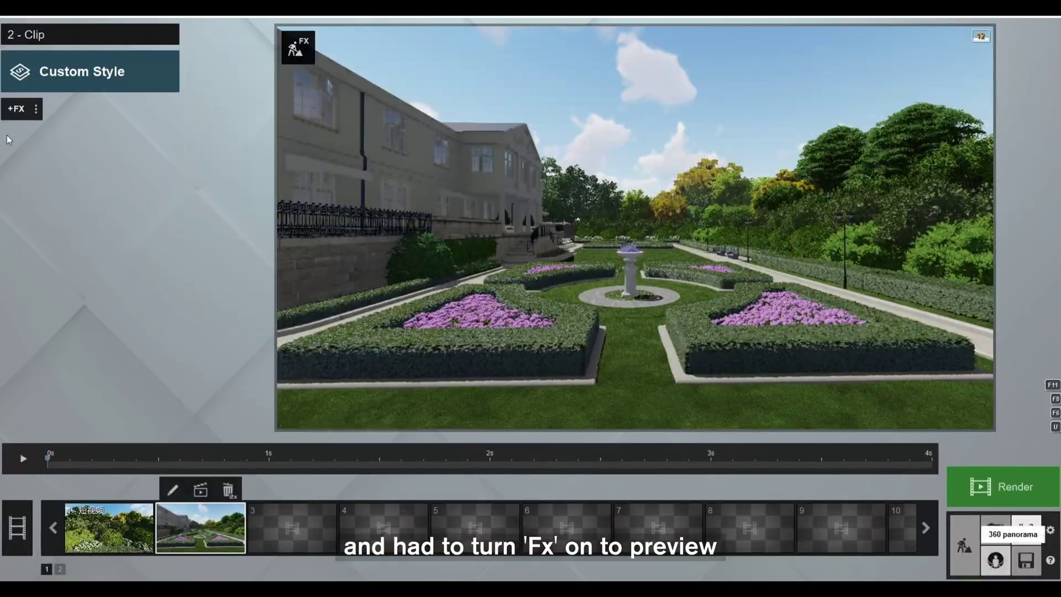
pyautogui.click(16, 108)
pyautogui.click(332, 236)
pyautogui.click(548, 212)
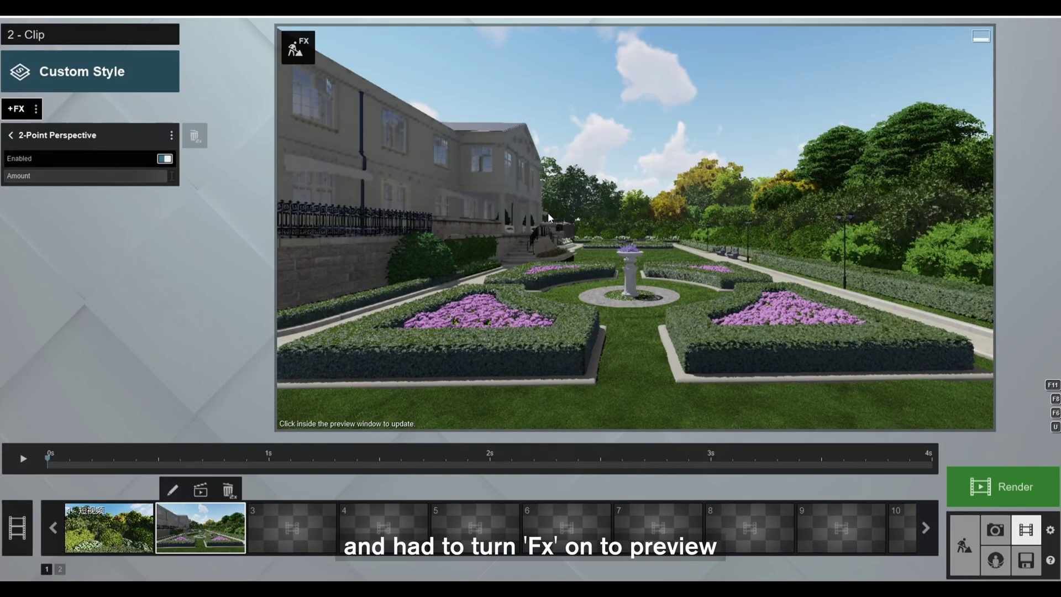
# Add Sky and Clouds, then Precipitation with Rain / Snow lowered to 0.3
pyautogui.click(16, 109)
pyautogui.click(327, 289)
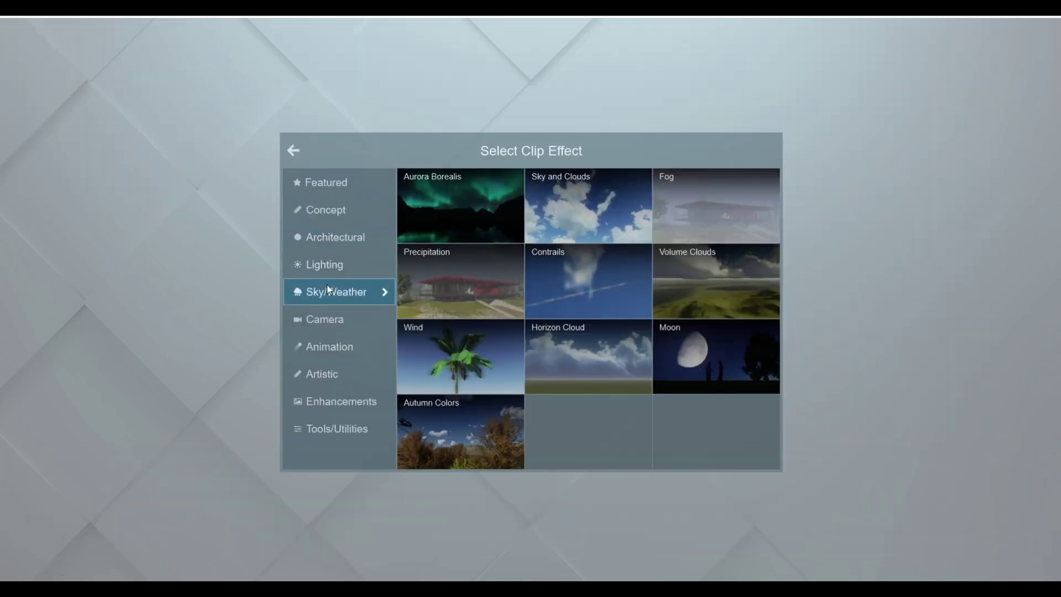
pyautogui.click(586, 210)
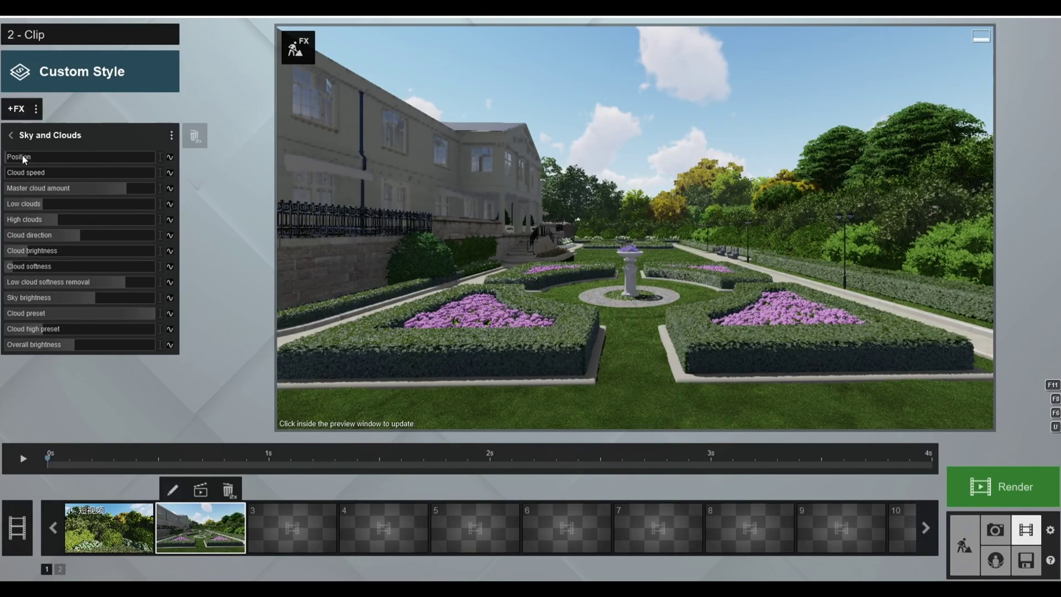
pyautogui.click(16, 109)
pyautogui.click(437, 276)
pyautogui.click(64, 157)
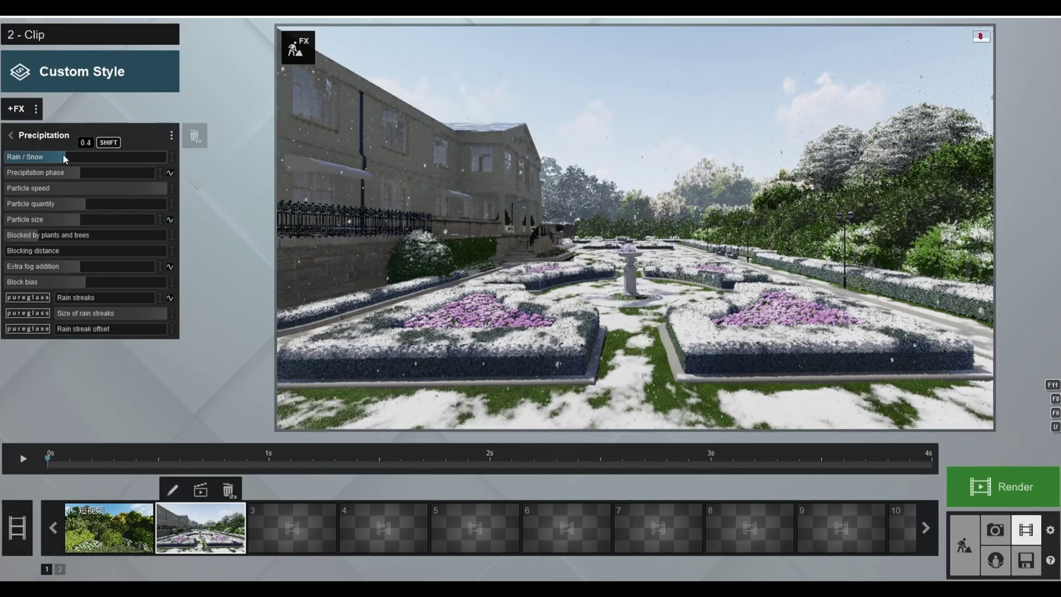
pyautogui.moveTo(64, 157); pyautogui.dragTo(49, 156)
# Add the Wind and Sun effects to the clip
pyautogui.click(10, 135)
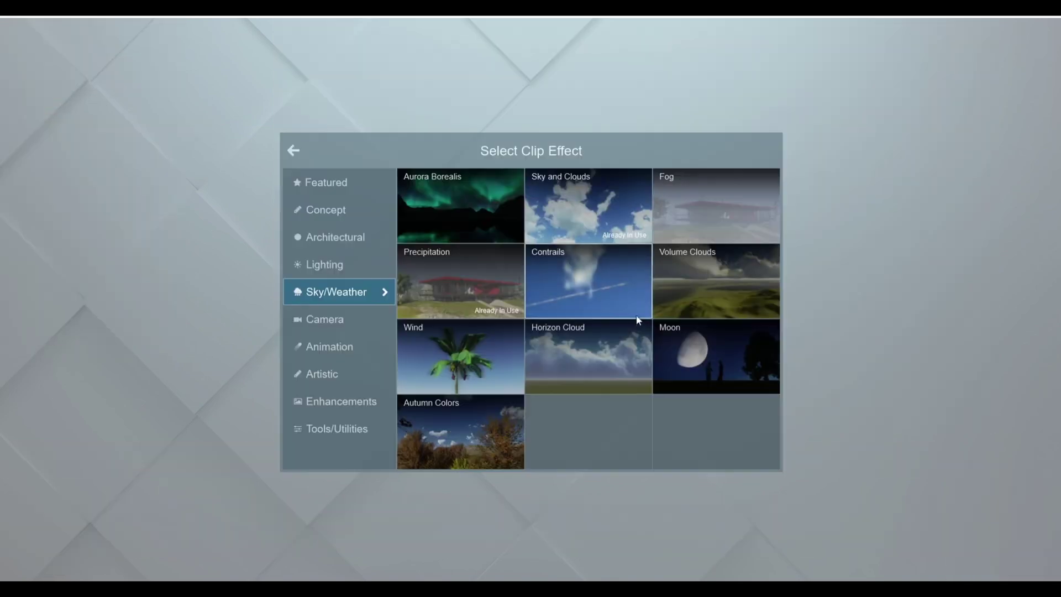
pyautogui.click(456, 357)
pyautogui.click(16, 109)
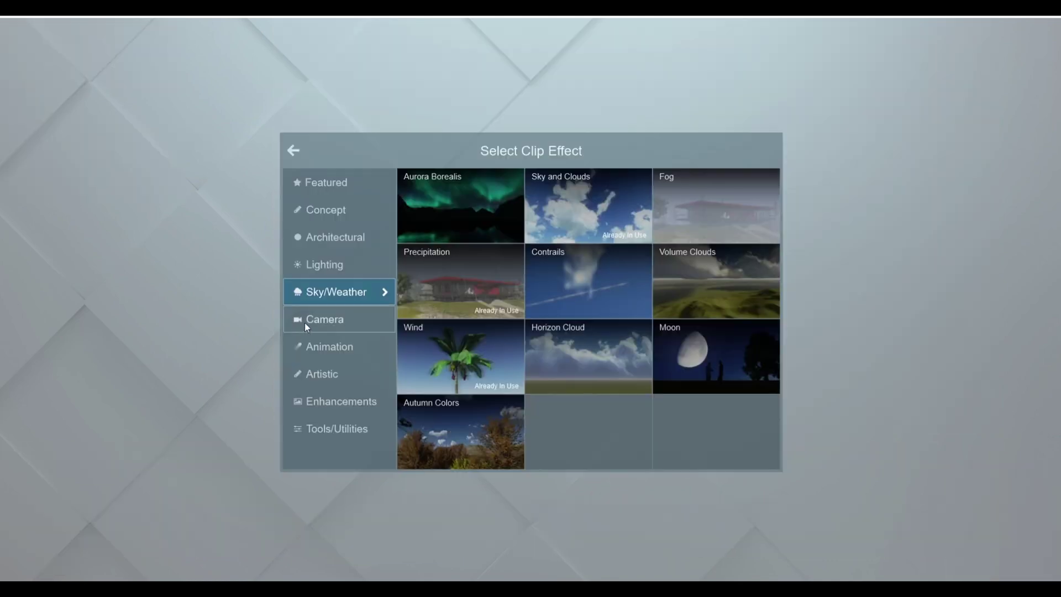
pyautogui.click(330, 265)
pyautogui.click(568, 214)
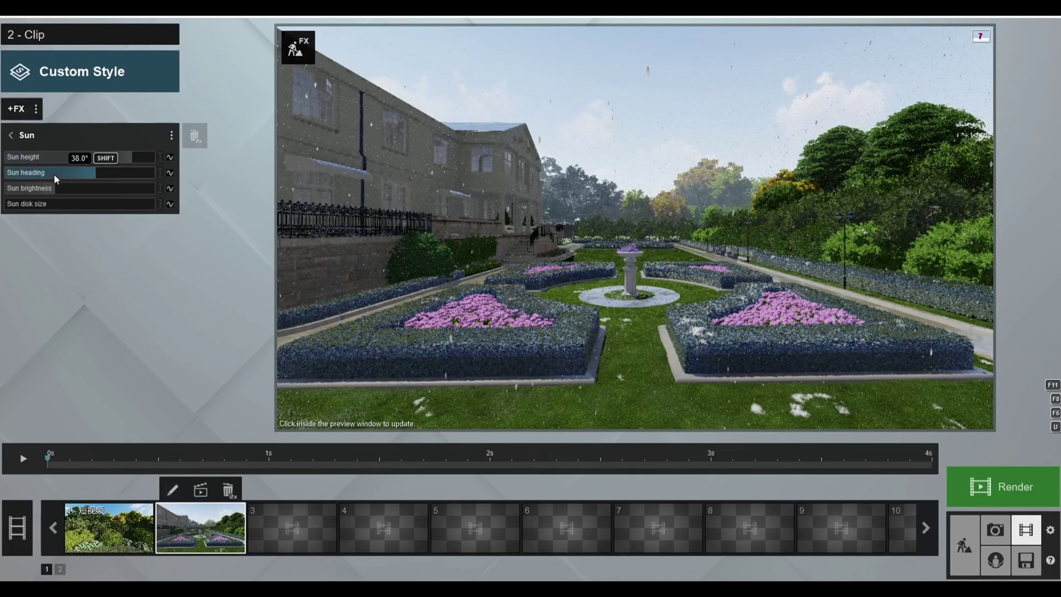
# Add Color Correction and lower its saturation from 1.0 to 0.8
pyautogui.click(16, 109)
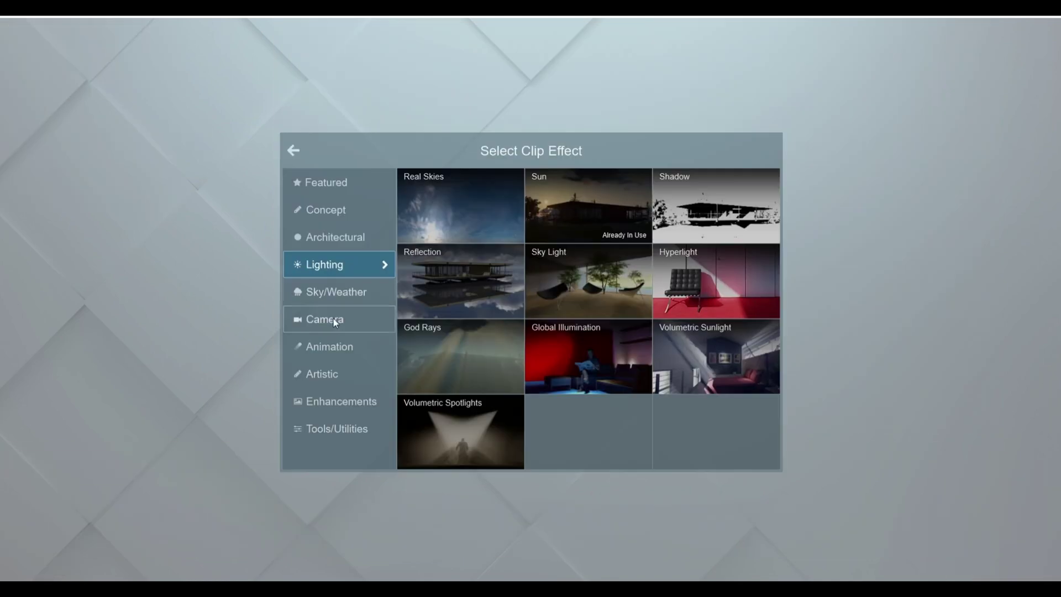
pyautogui.click(330, 346)
pyautogui.click(334, 376)
pyautogui.click(341, 401)
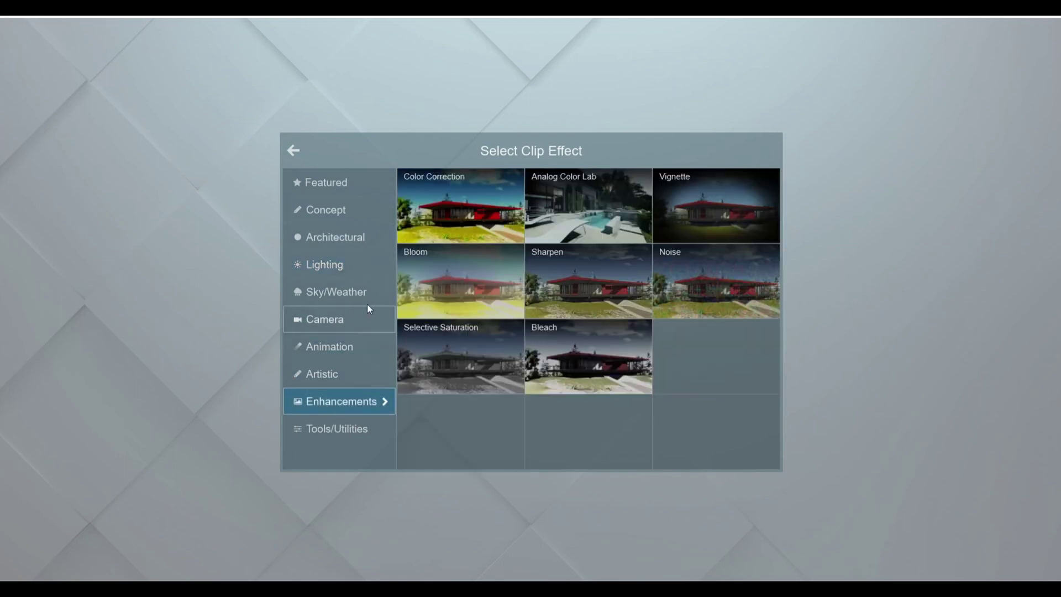
pyautogui.click(448, 210)
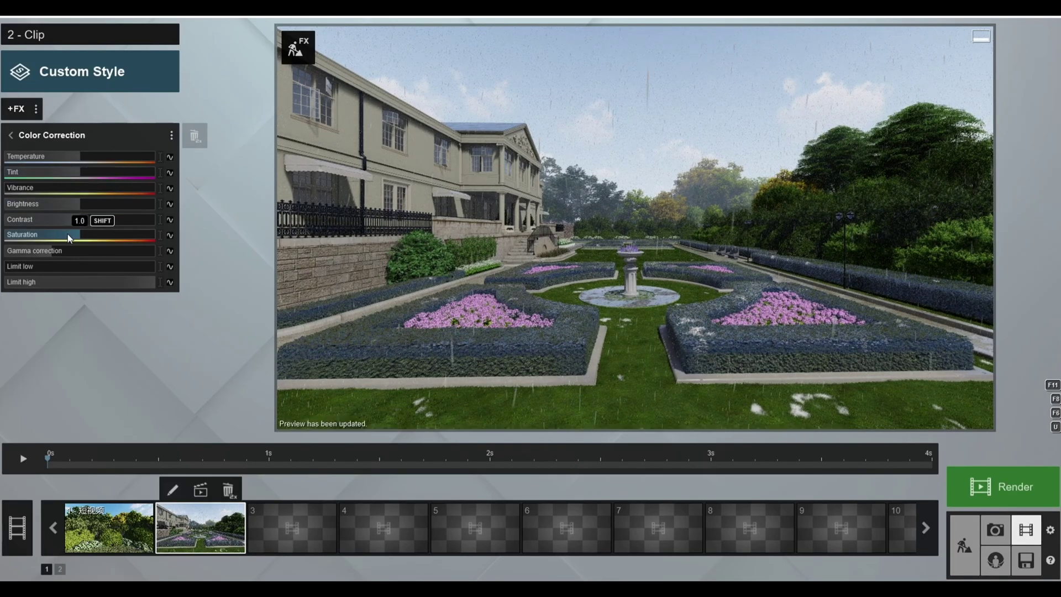
pyautogui.moveTo(68, 234); pyautogui.dragTo(71, 239)
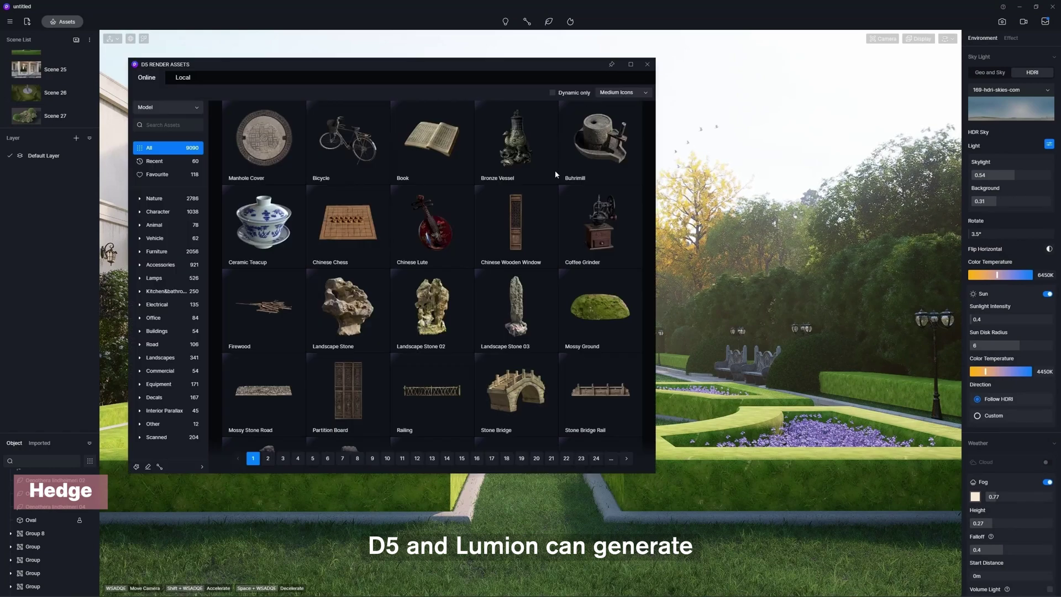
# Scatter the Buxus hedge from Nature > Hedge assets onto the green hedge blocks
pyautogui.click(154, 198)
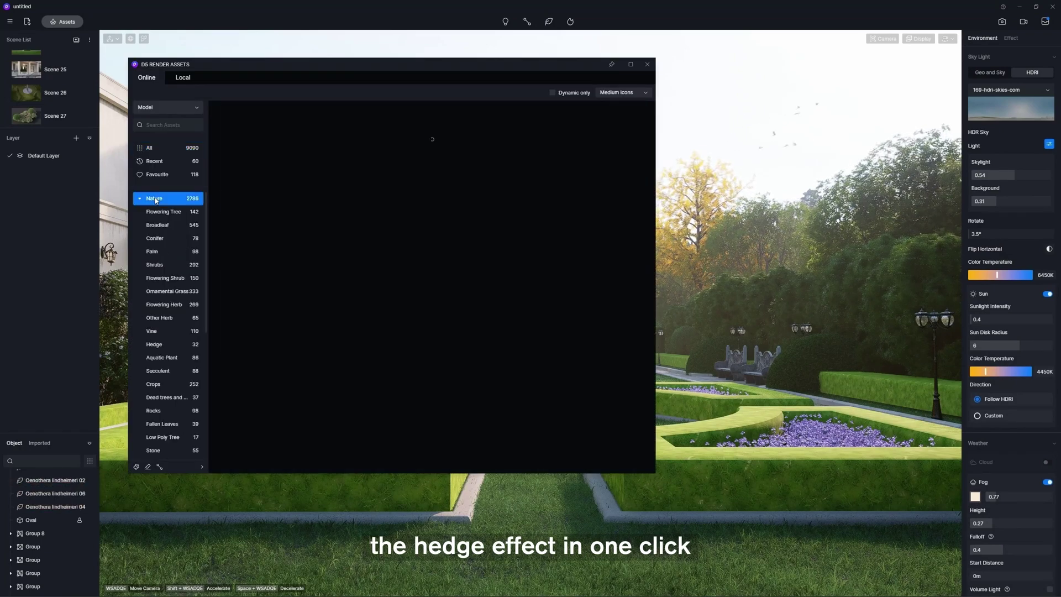
pyautogui.click(163, 344)
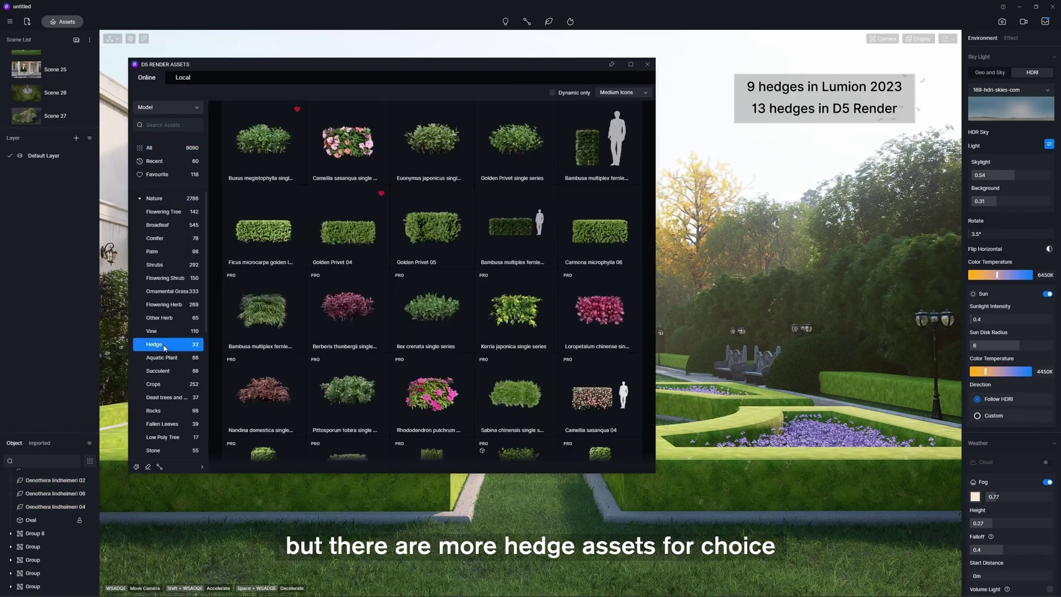
pyautogui.click(265, 164)
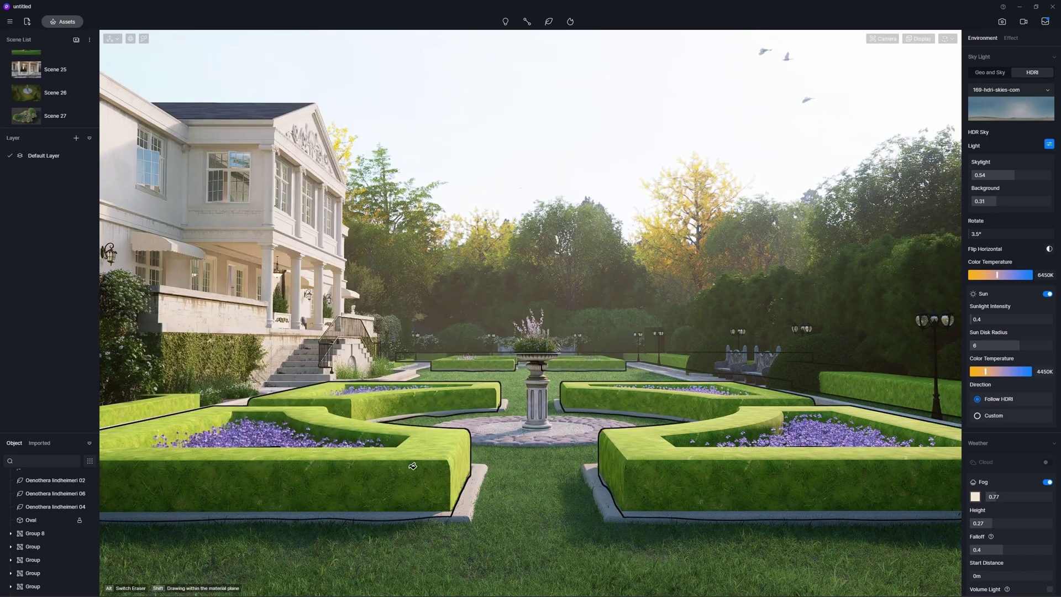
pyautogui.click(412, 466)
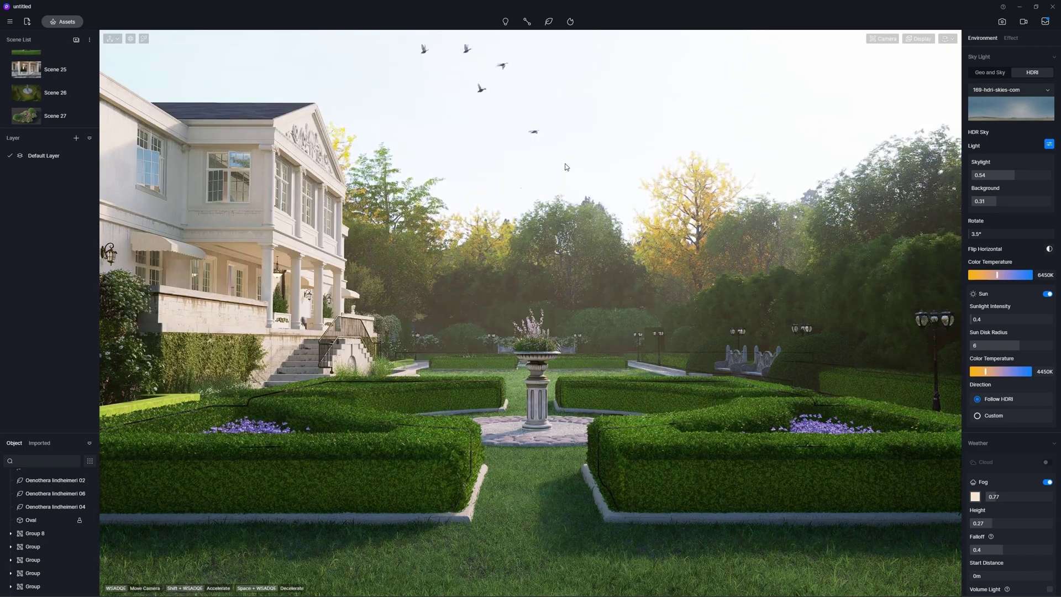
# Apply the Various > Leaves6 material to the box hedge model
pyautogui.press('Escape')
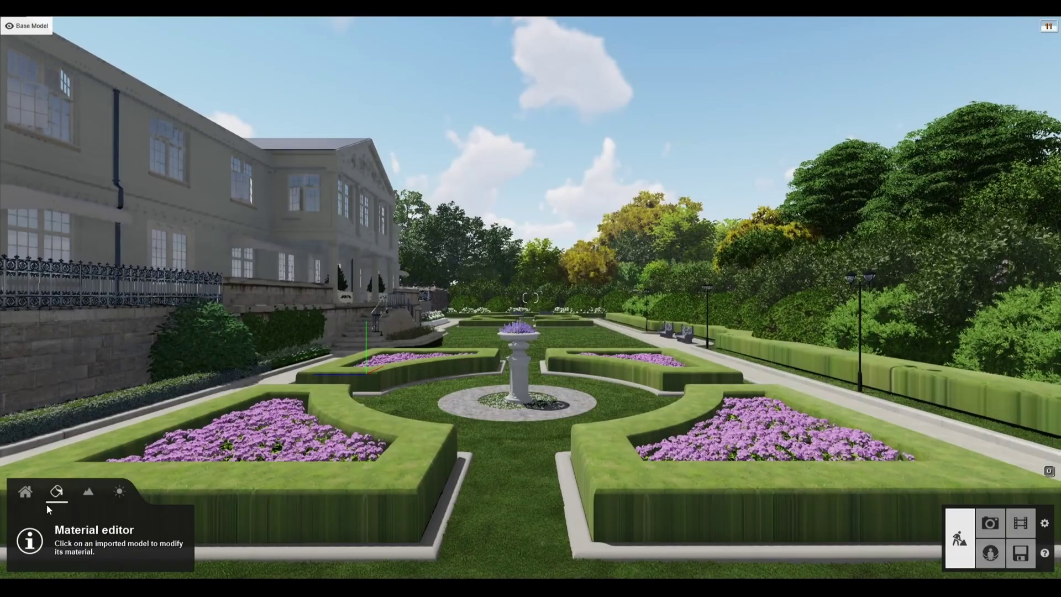
pyautogui.click(318, 498)
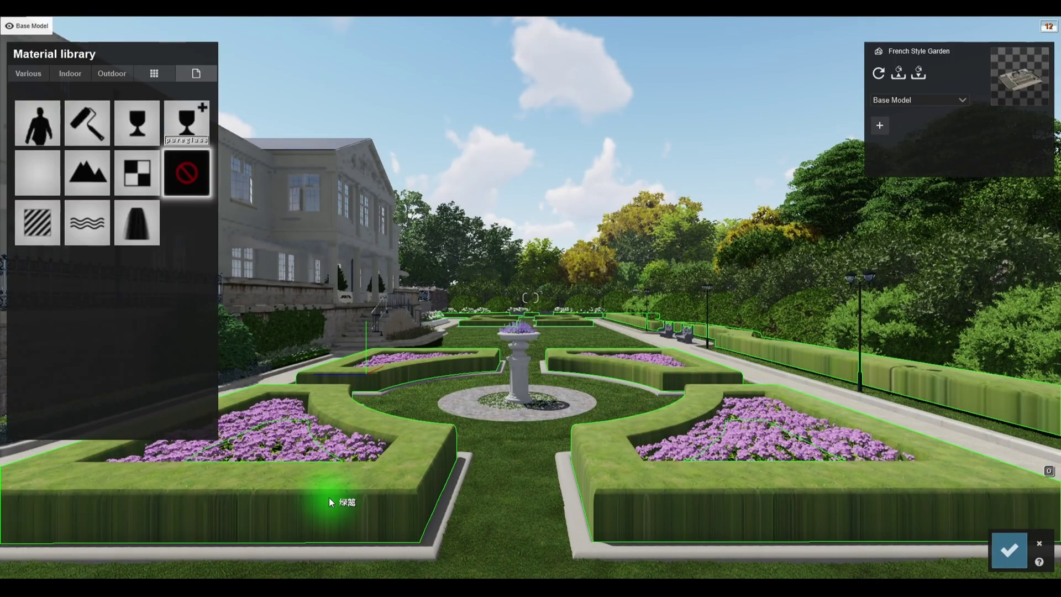
pyautogui.click(34, 77)
pyautogui.click(67, 141)
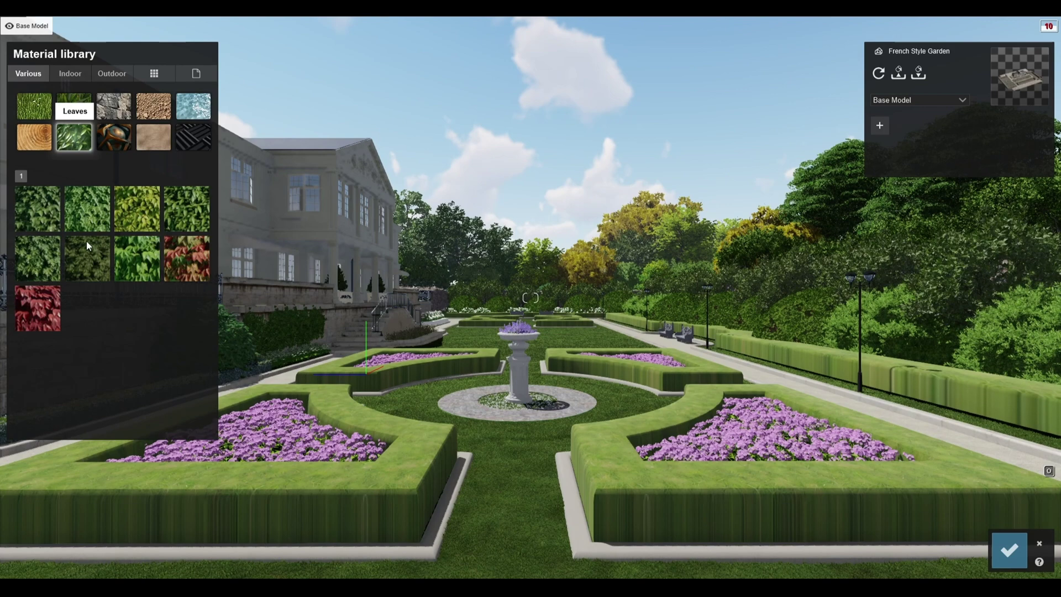
pyautogui.click(84, 251)
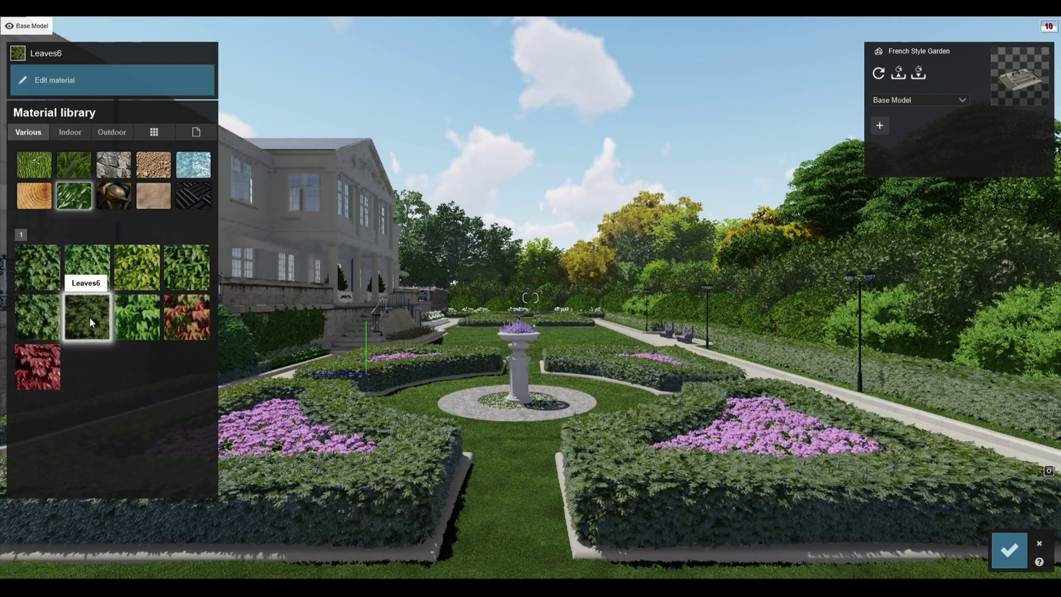
# Reduce leaf spread, set leaf size 0.1 and leaf type 0.7, and confirm
pyautogui.click(28, 119)
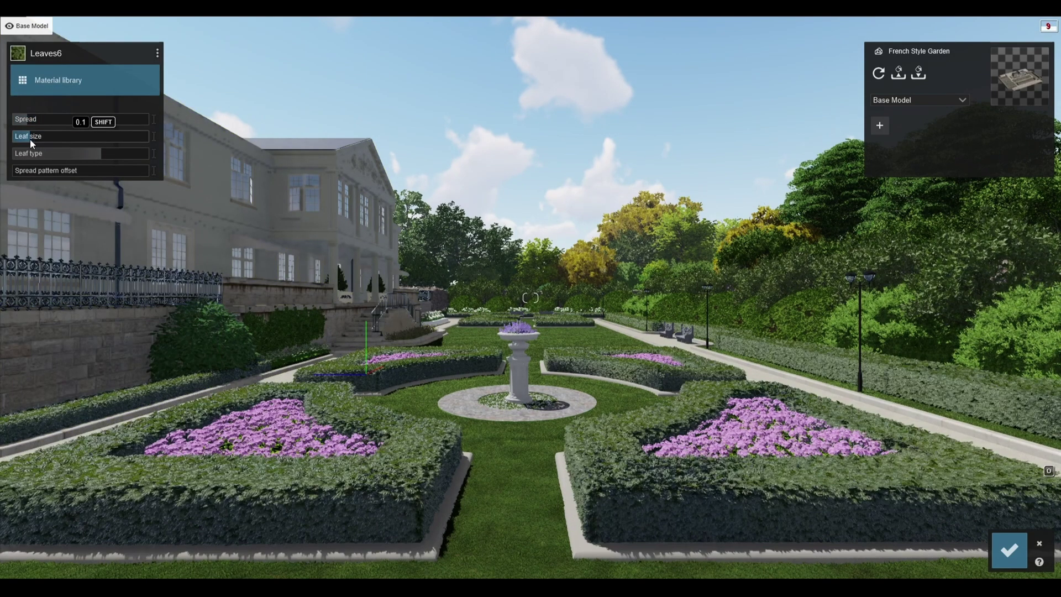
pyautogui.click(29, 137)
pyautogui.click(86, 155)
pyautogui.moveTo(94, 159); pyautogui.dragTo(104, 159)
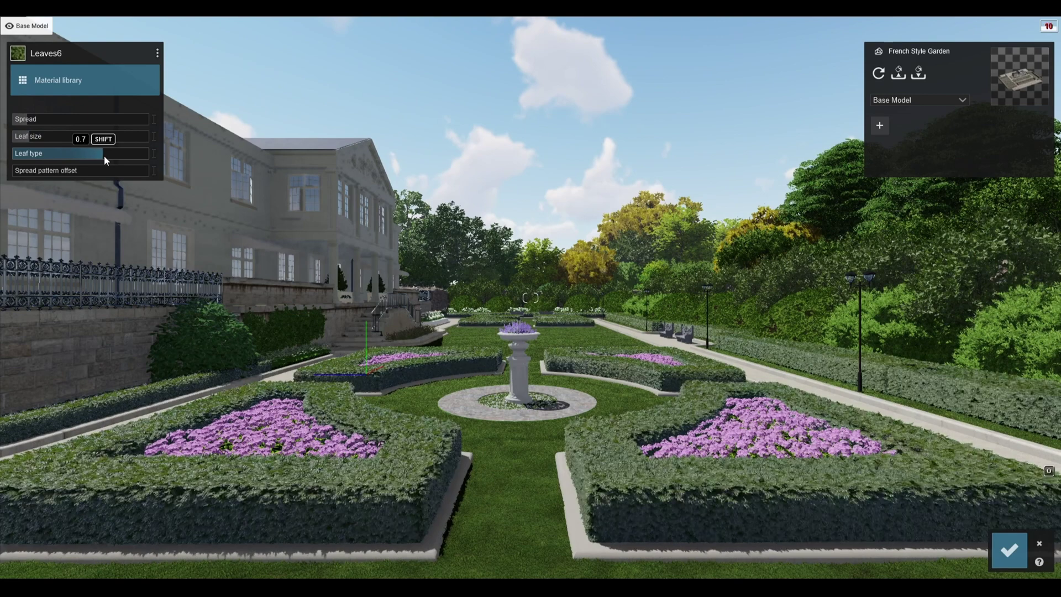
pyautogui.click(29, 137)
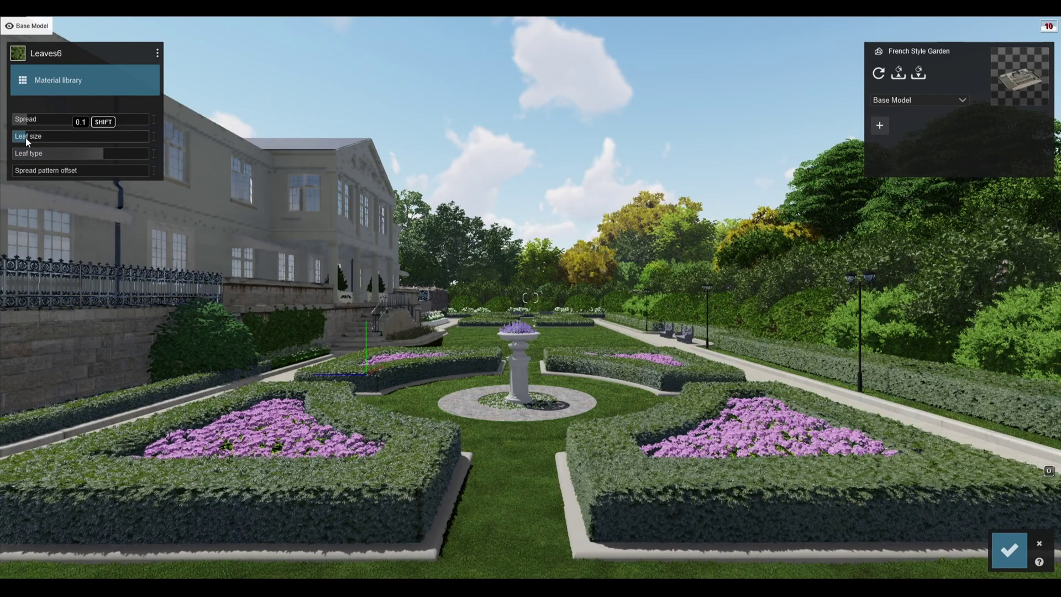
pyautogui.click(1007, 551)
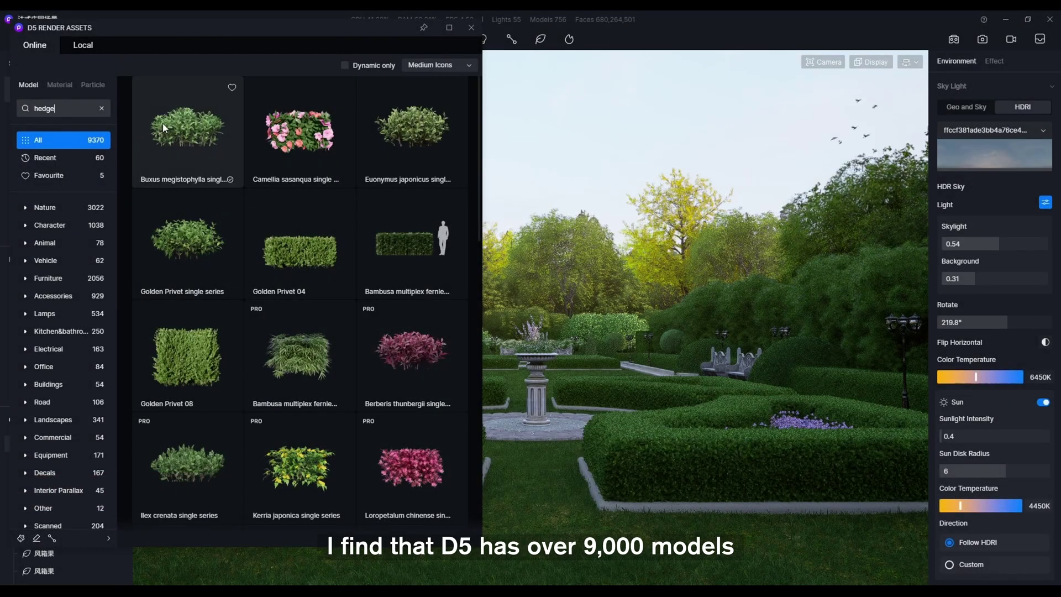
pyautogui.scroll(-3, 165, 126)
pyautogui.scroll(-8, 167, 126)
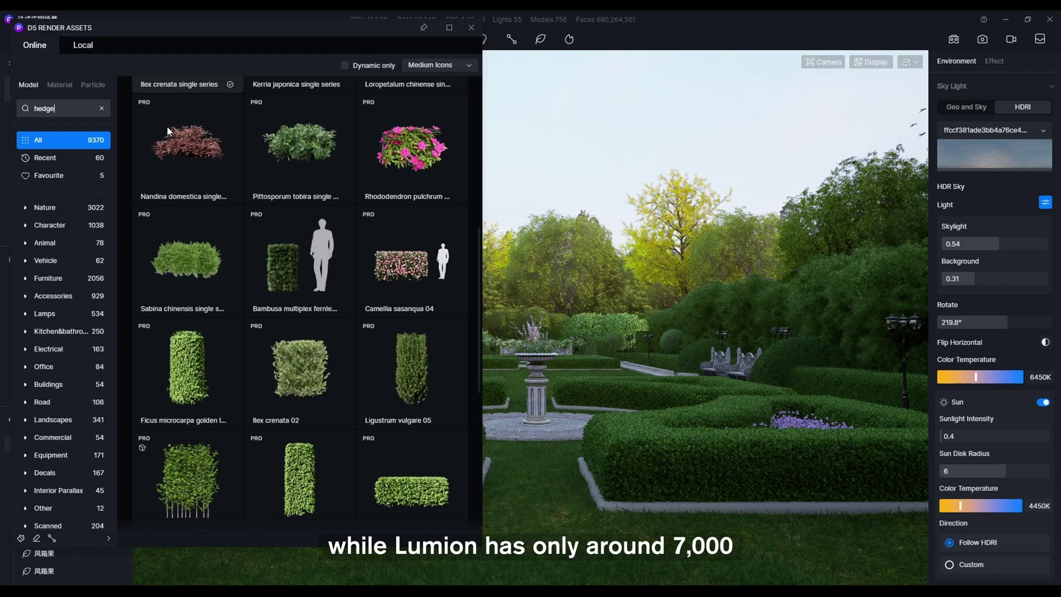
pyautogui.scroll(-3, 167, 128)
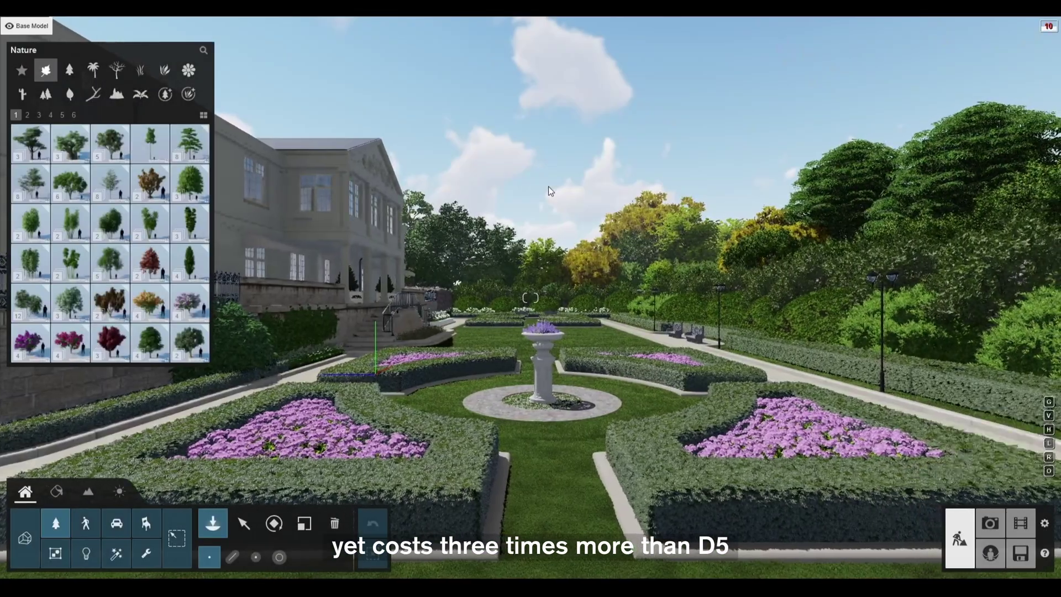
# Search the Nature library for 'hedge' to list the 11 hedge models
pyautogui.click(203, 50)
pyautogui.write('hedge')
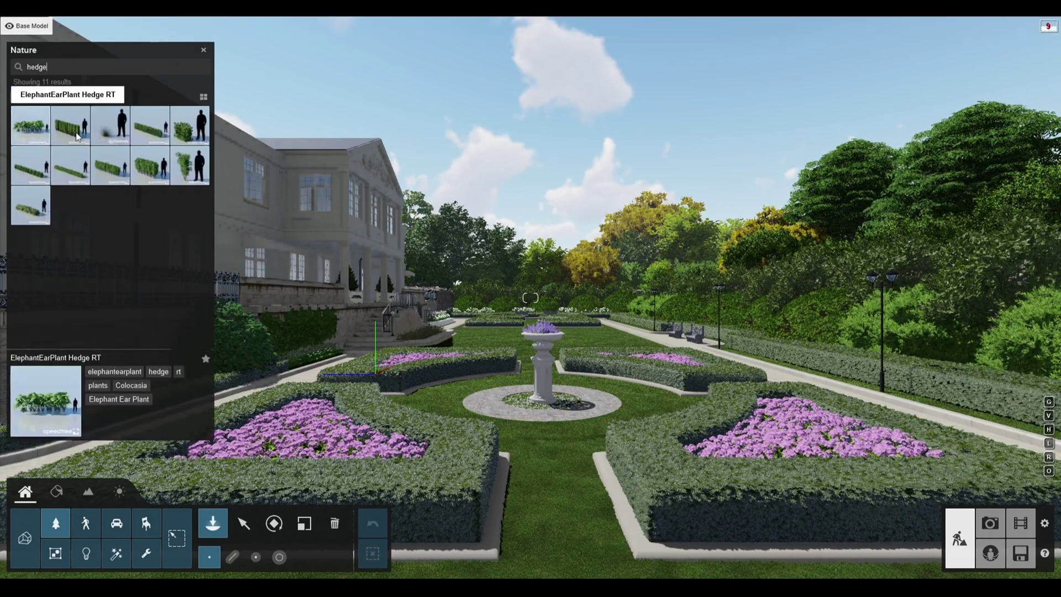
pyautogui.moveTo(188, 138)
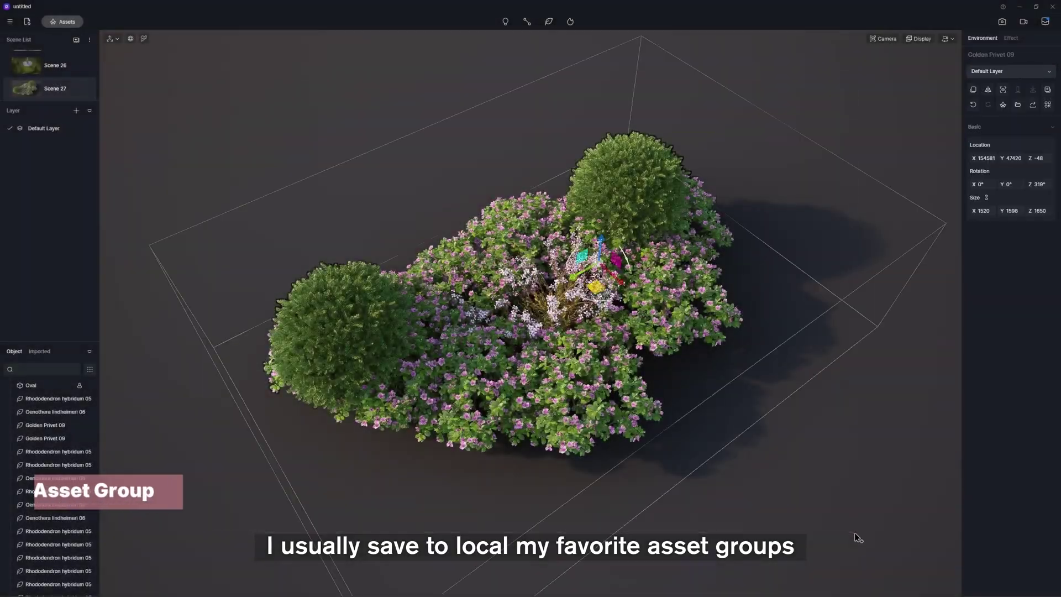
# Group the selected shrubs and flowers as Group 9 and add it to the Local library
pyautogui.hotkey('ctrl', 'g')
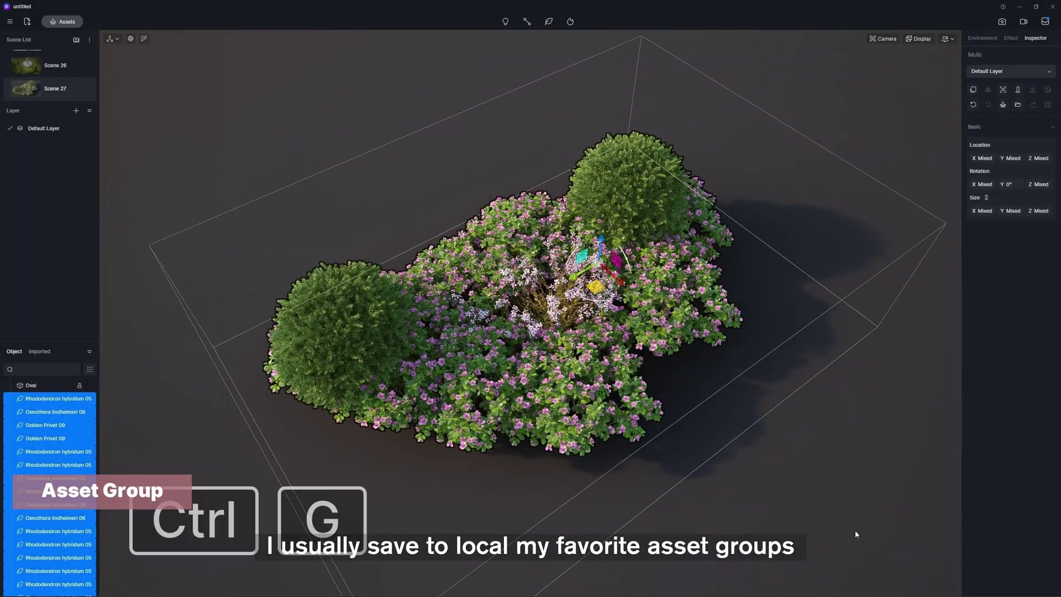
pyautogui.rightClick(38, 485)
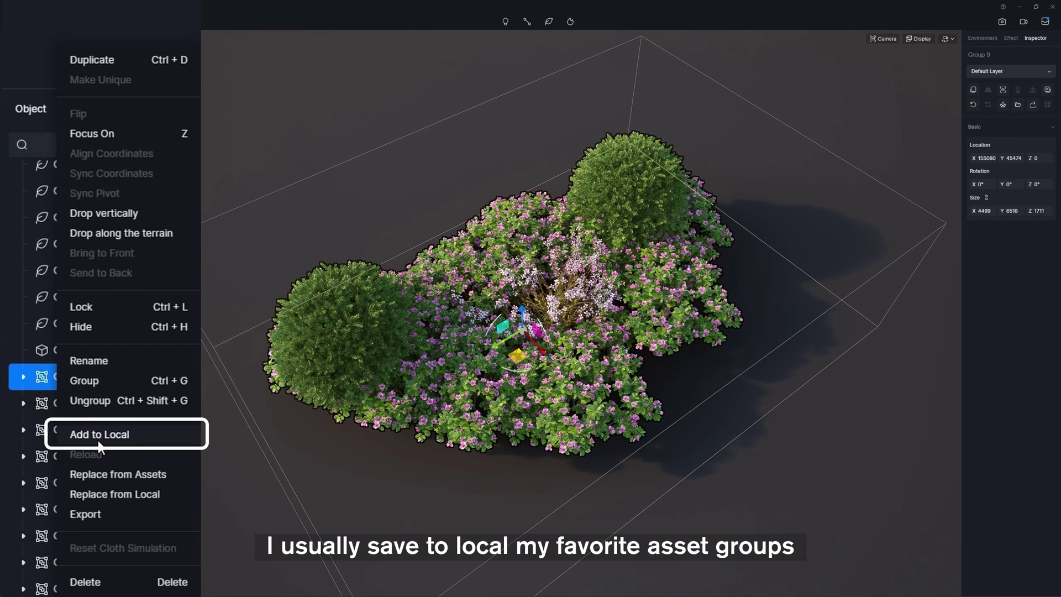
pyautogui.click(72, 436)
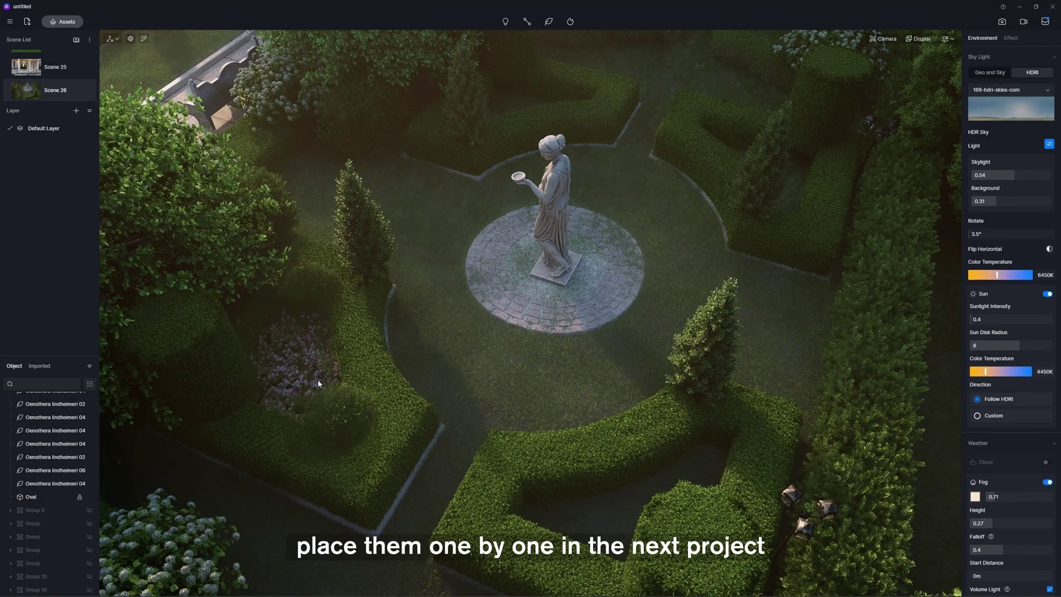
pyautogui.click(319, 383)
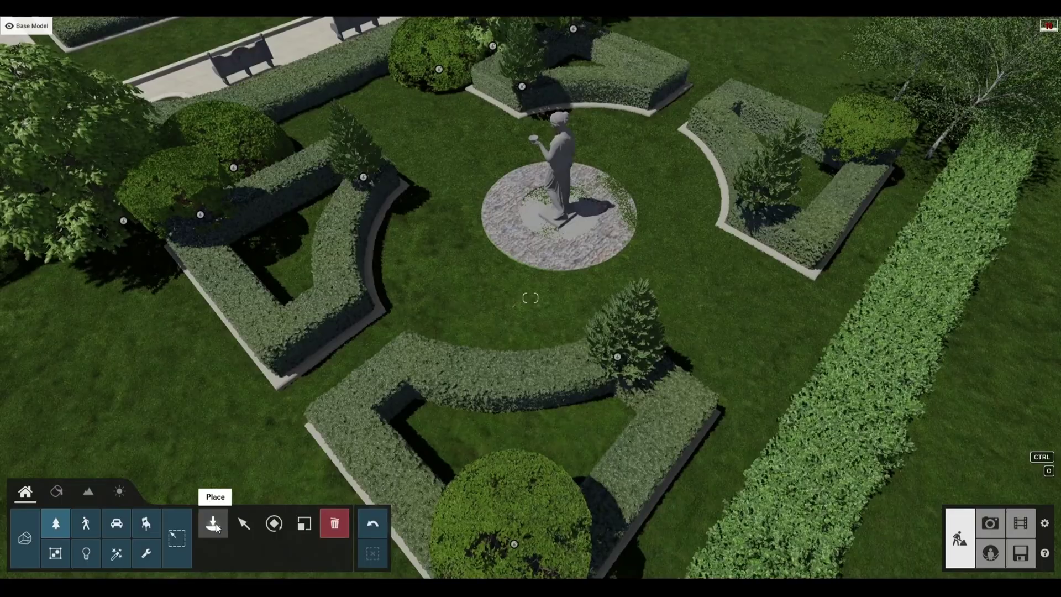
# Move the grouped flower planting into the left hedge bed near the statue
pyautogui.click(212, 523)
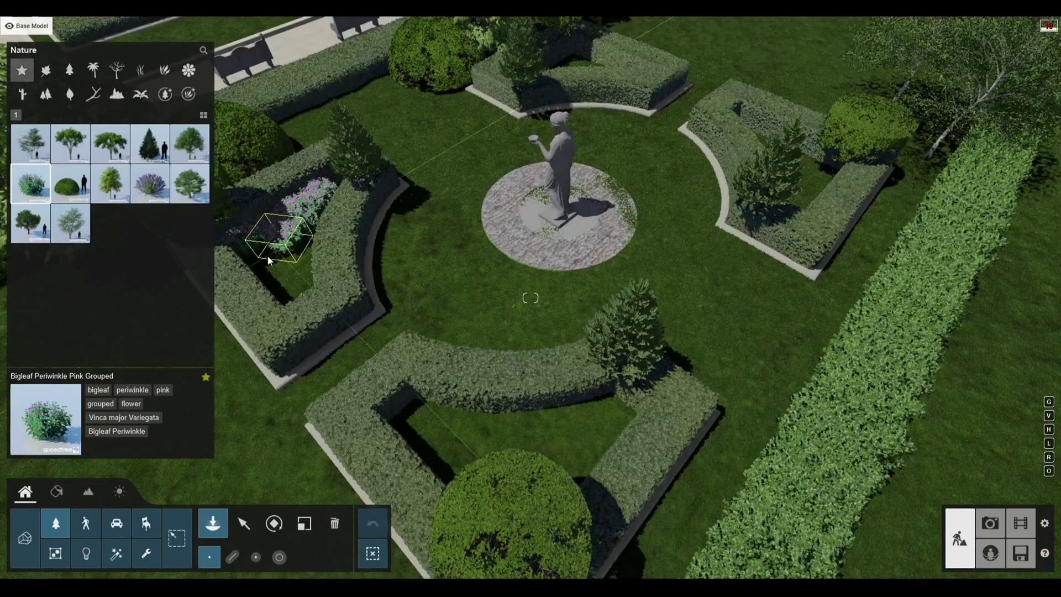
pyautogui.press('Escape')
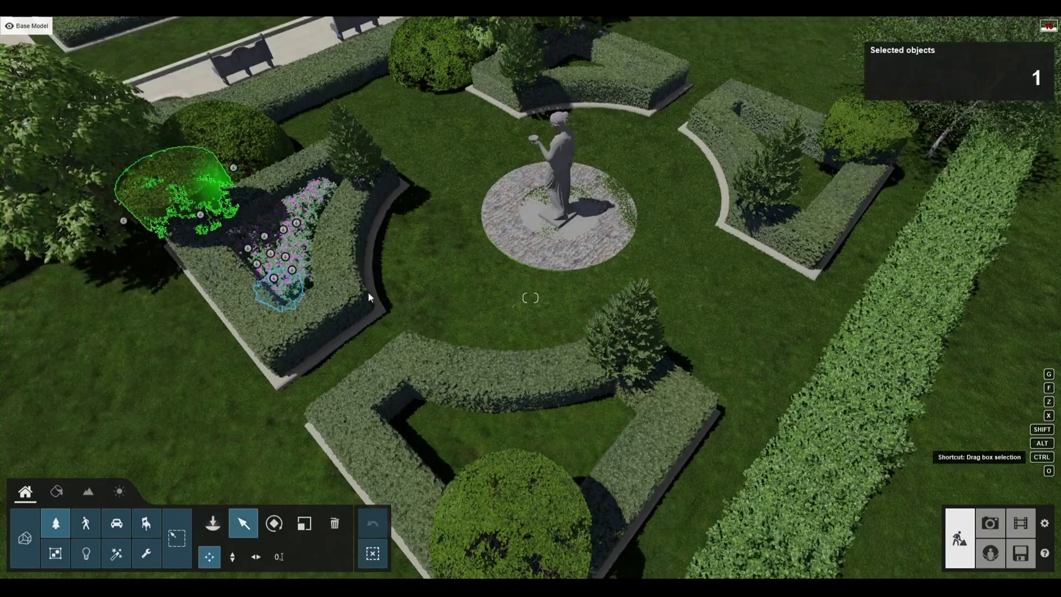
pyautogui.click(296, 257)
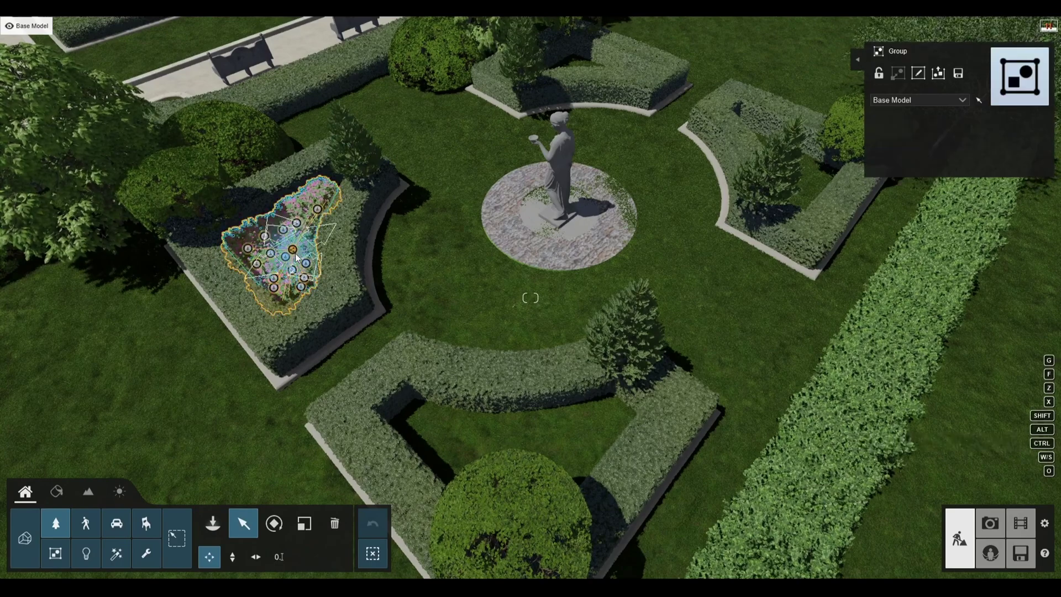
pyautogui.moveTo(297, 257); pyautogui.dragTo(486, 481)
pyautogui.click(275, 524)
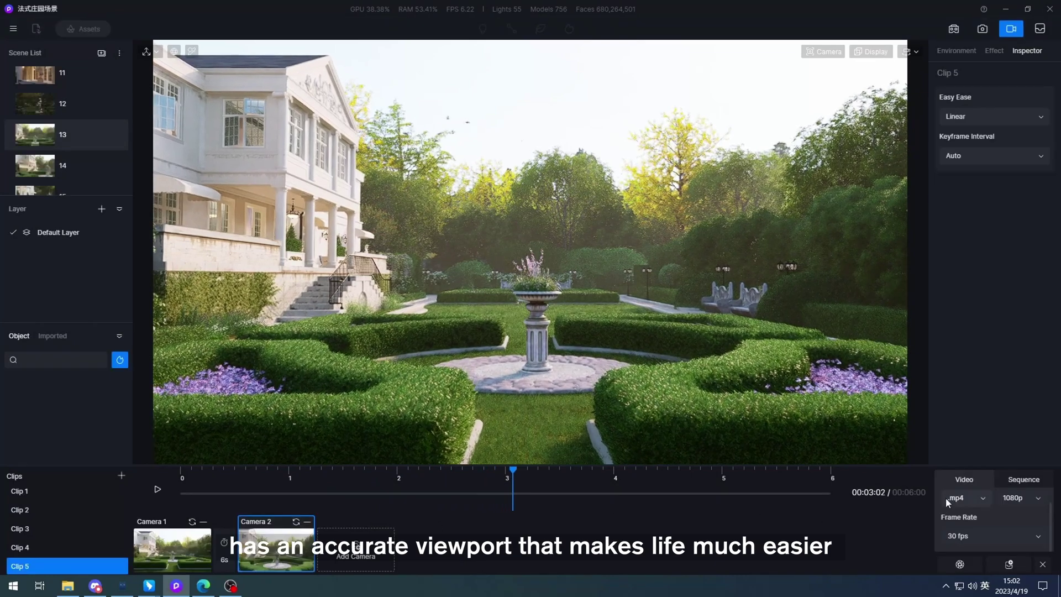
# Keep mp4 as the video format and 1080p as the resolution
pyautogui.click(973, 503)
pyautogui.click(1012, 497)
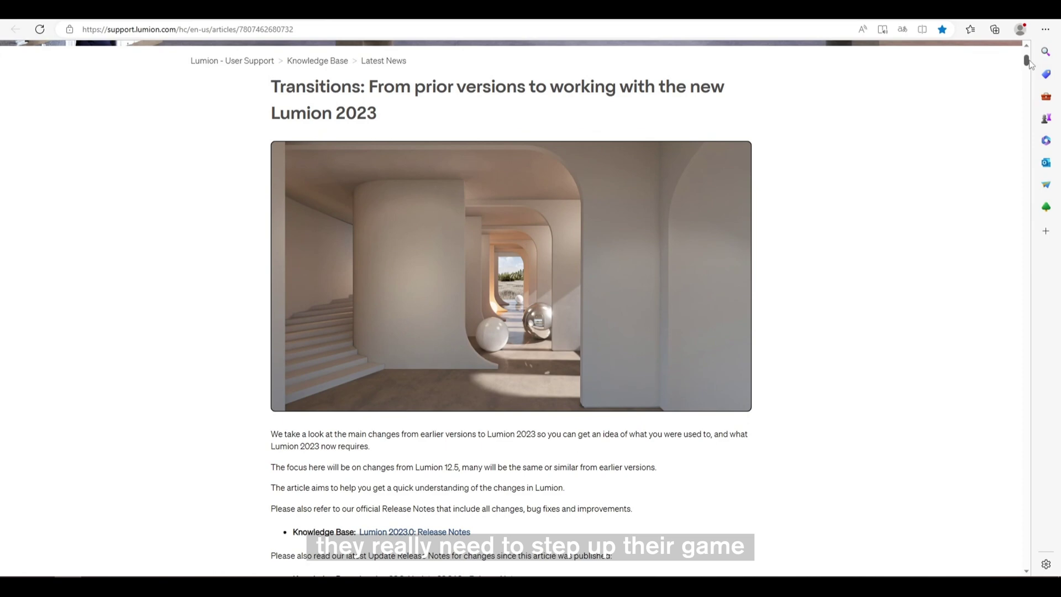
# Scroll the Lumion 2023 article down to its Technical Limitations section
pyautogui.scroll(-1, 1028, 63)
pyautogui.moveTo(1028, 64); pyautogui.dragTo(1033, 86)
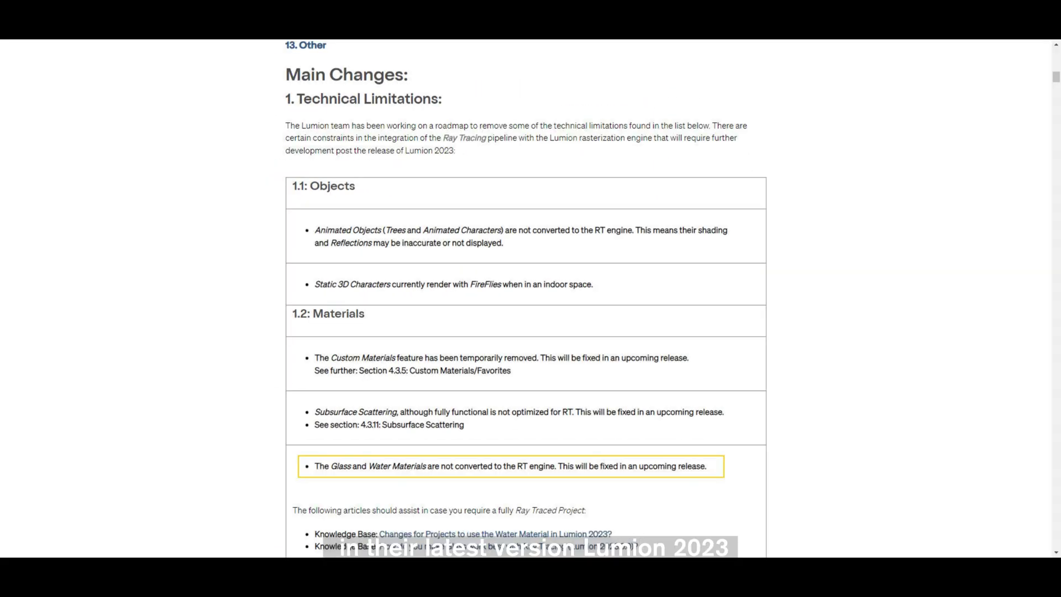